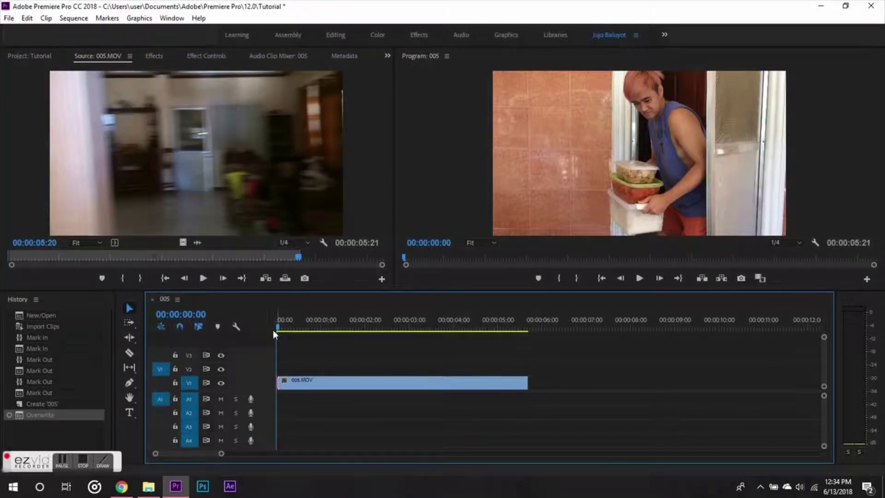
- Move 005.MOV up to V2, then add 006.MOV's video on V1 overlapping its end, extended to 7:16
mouse_move(278, 325)
mouse_down()
mouse_move(463, 350)
mouse_move(277, 359)
mouse_up()
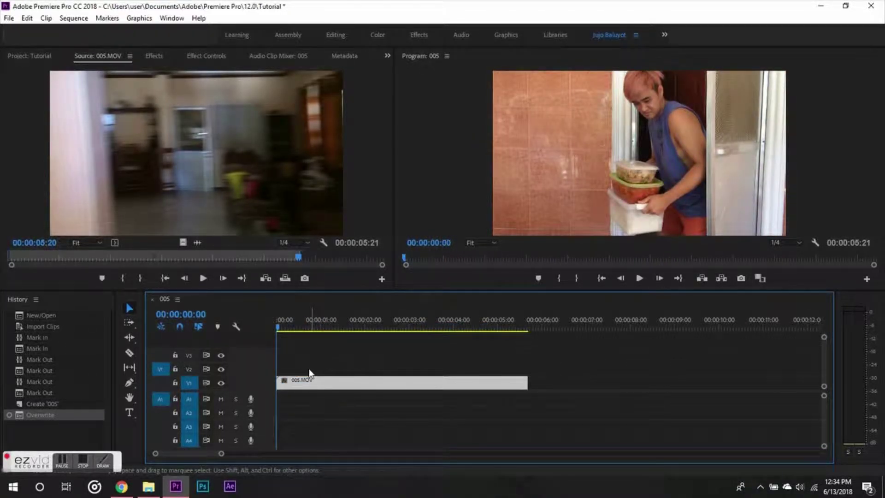
drag(312, 385, 312, 372)
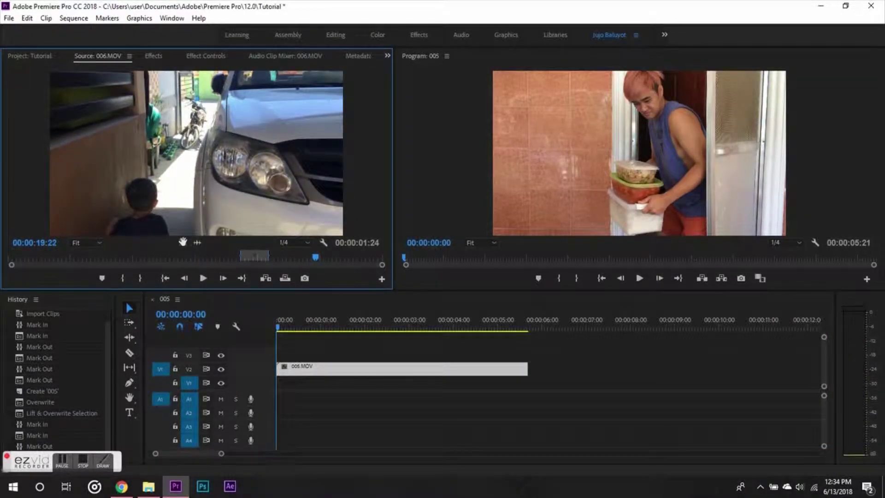
mouse_move(183, 242)
mouse_down()
mouse_move(477, 365)
mouse_move(493, 383)
mouse_up()
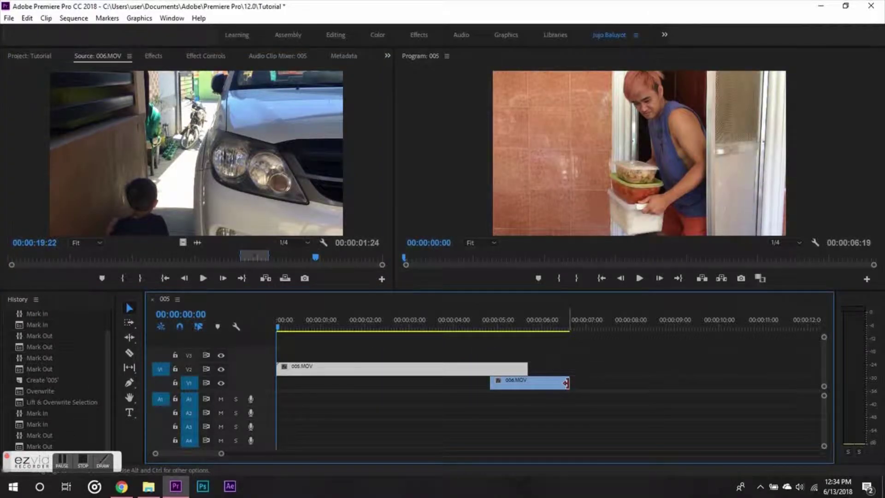
mouse_move(569, 383)
mouse_down()
mouse_move(634, 378)
mouse_move(598, 386)
mouse_move(608, 392)
mouse_up()
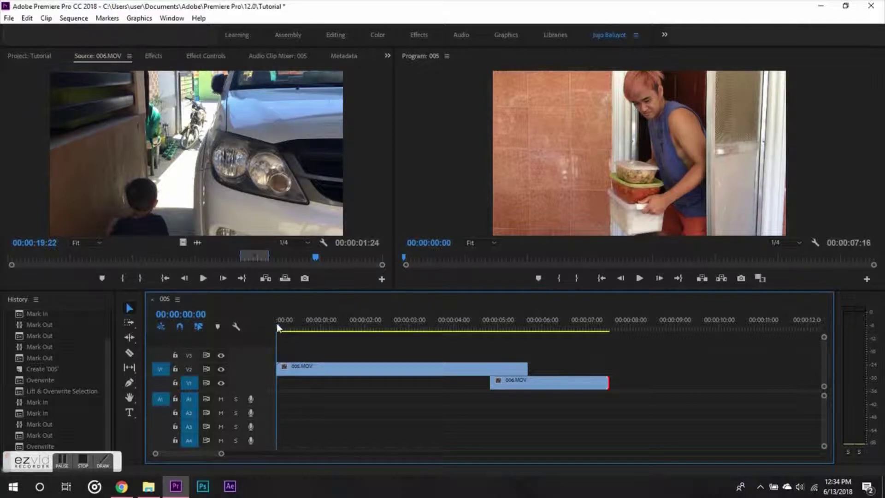
- Nudge 006.MOV on V1 a few frames later, making the sequence 7:20, and zoom in on the overlap
drag(278, 323, 496, 360)
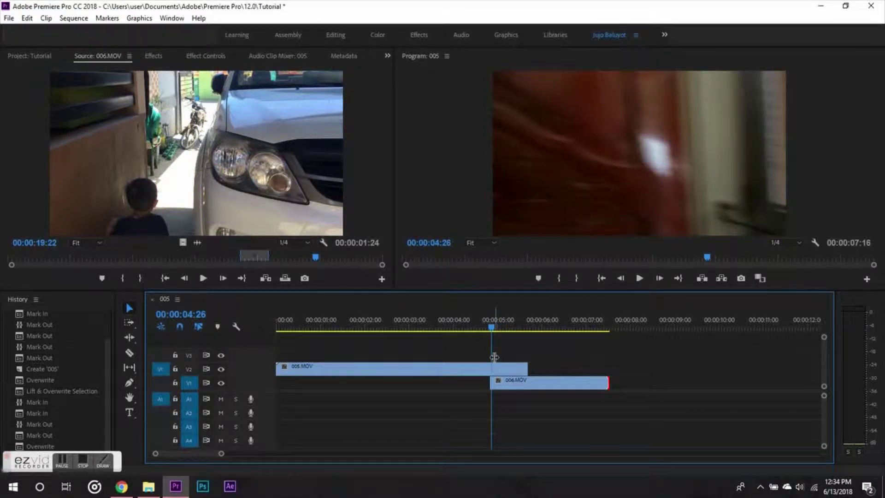
key(Right)
key(Right)
key(Right)
key(Right)
key(Right)
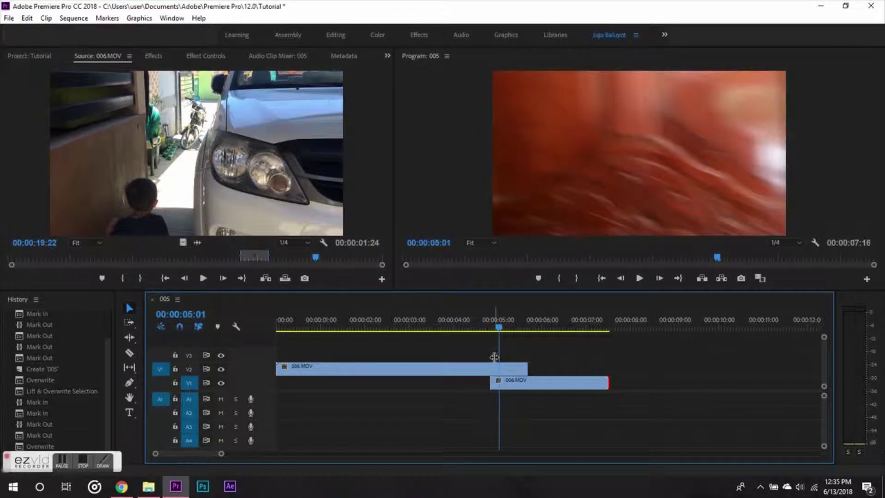
key(Right)
key(Right)
key(alt+Right)
key(alt+Right)
key(alt+Right)
key(Right)
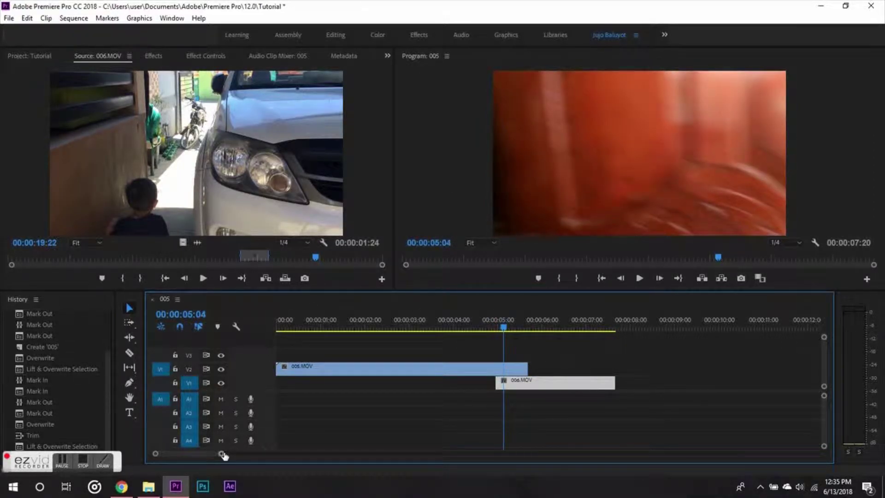
drag(221, 453, 196, 453)
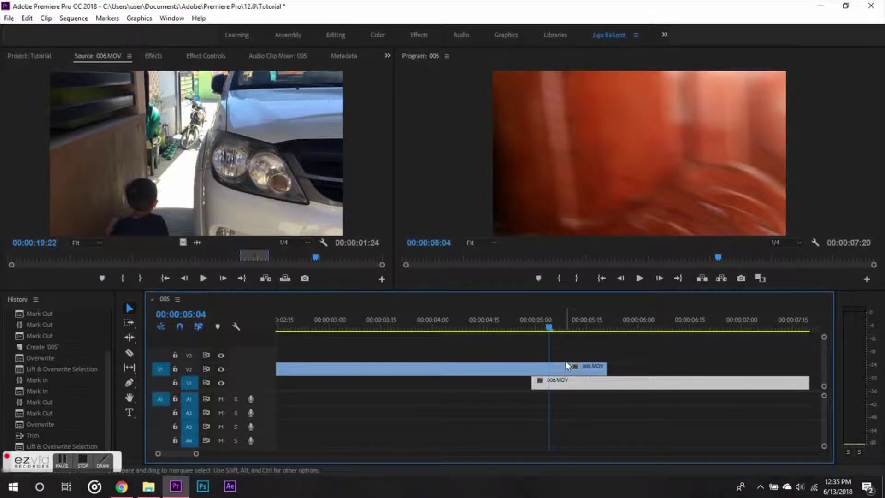
key(d)
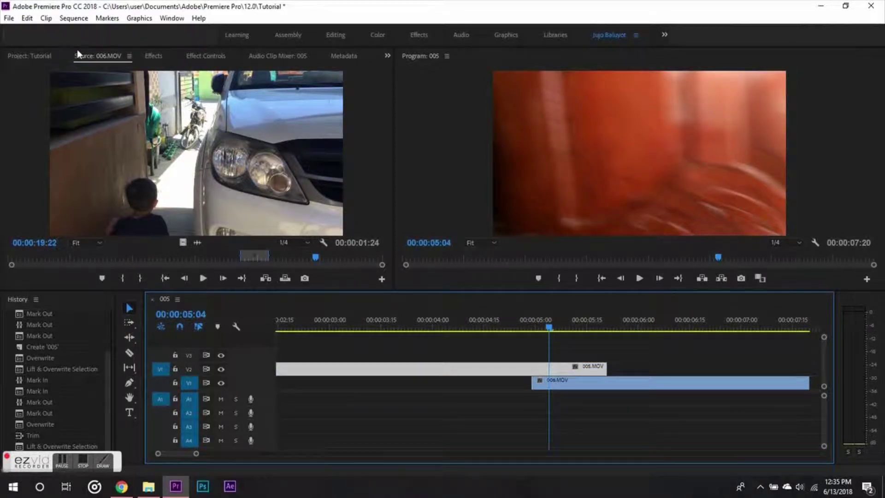
- Add a free-draw bezier opacity mask, Mask (1), to 005.MOV and set the Program monitor to 25%
click(210, 56)
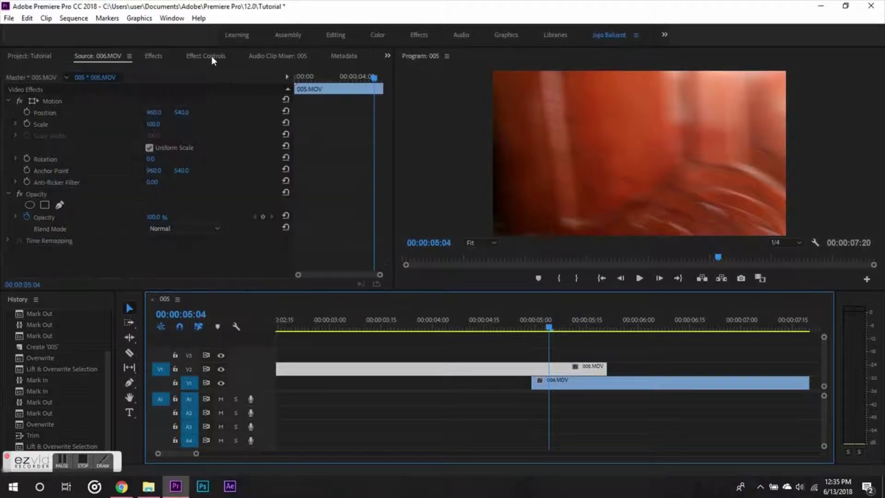
click(60, 206)
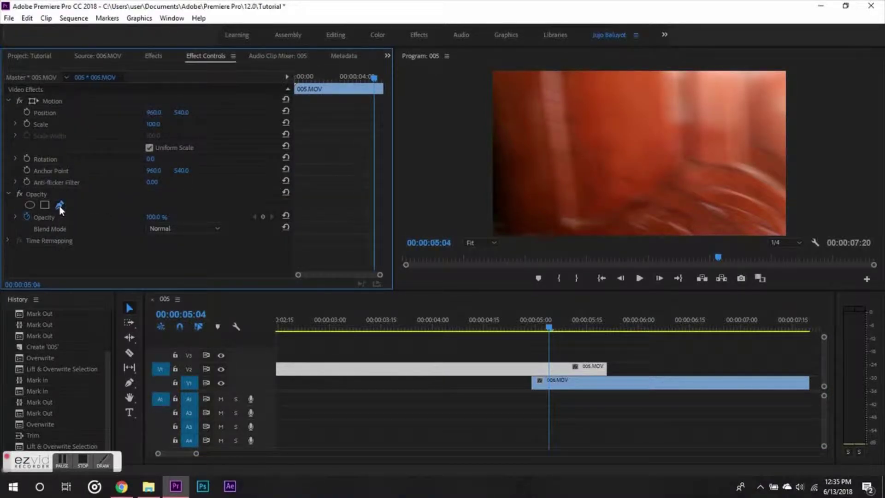
click(480, 76)
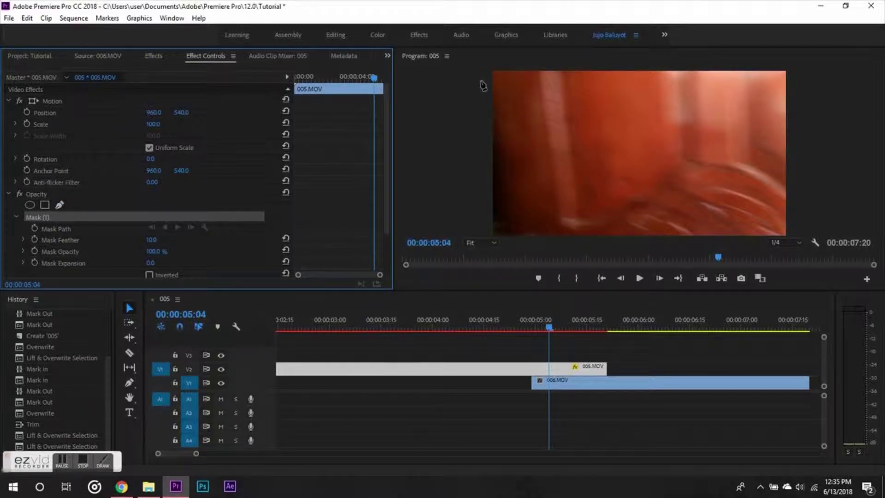
click(483, 242)
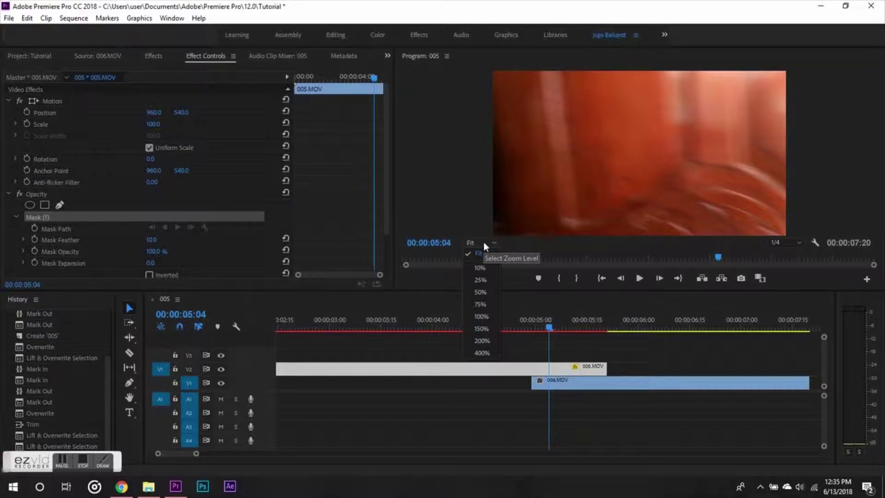
click(483, 279)
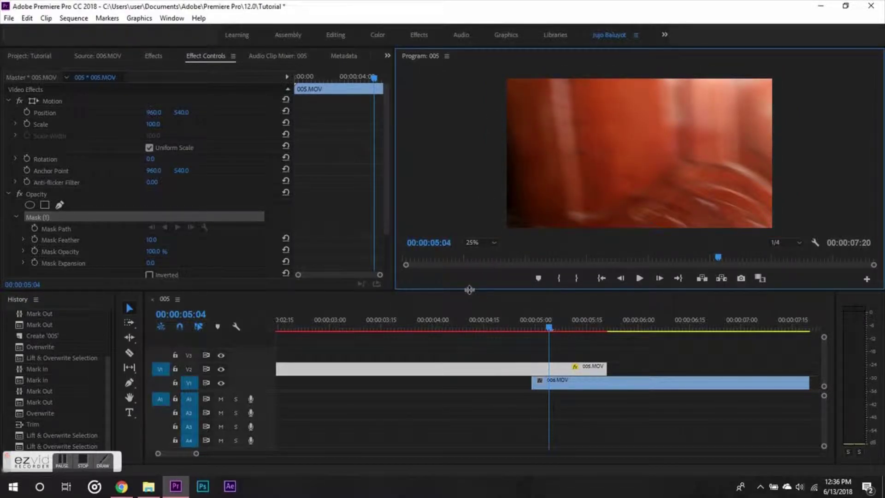
- Draw a three-point triangular mask along the left edge of the frame
drag(471, 291, 474, 319)
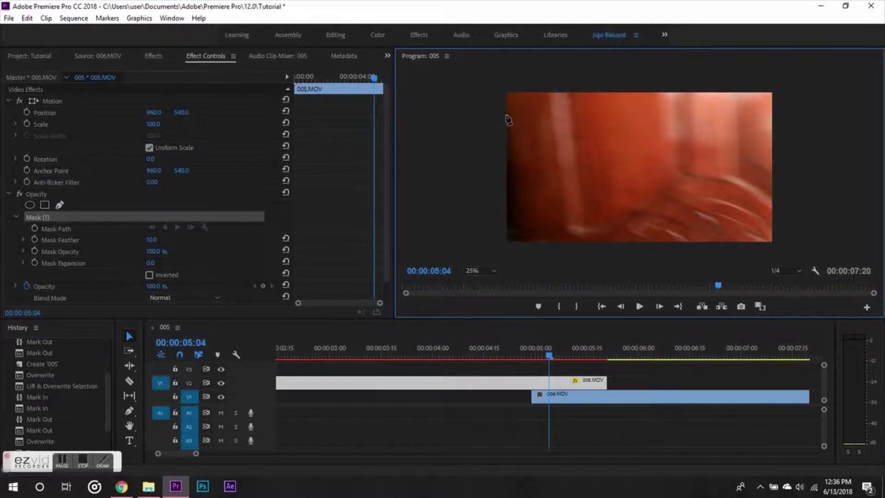
click(499, 107)
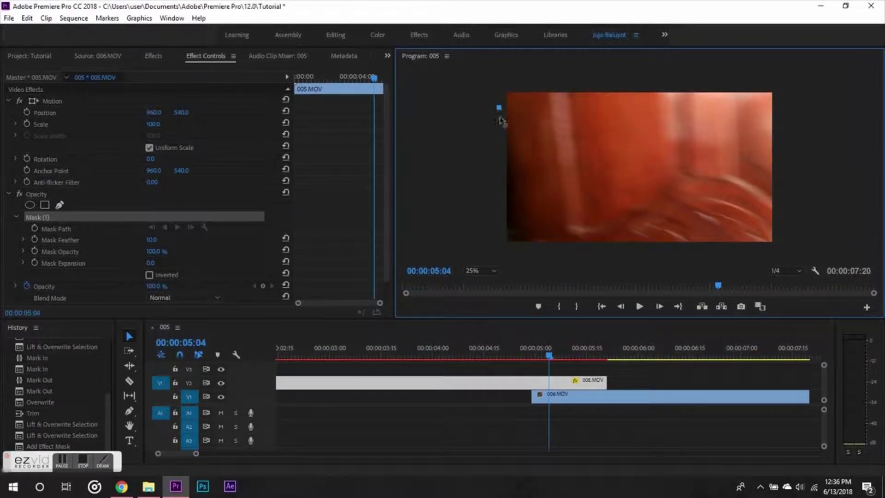
click(529, 251)
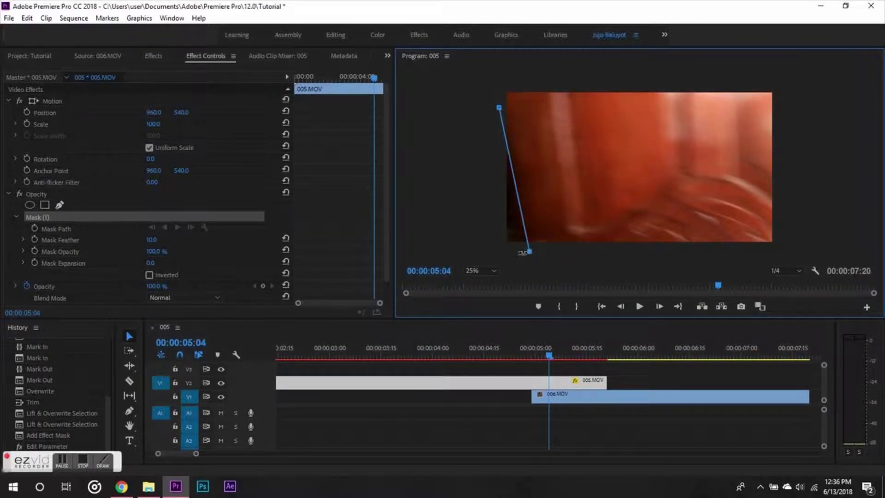
click(496, 251)
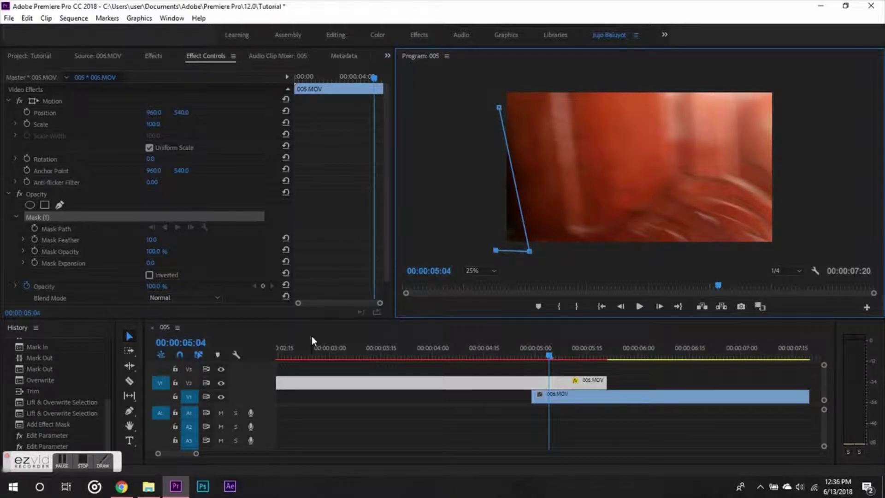
- Invert Mask (1) and set its Mask Feather to 42
click(148, 275)
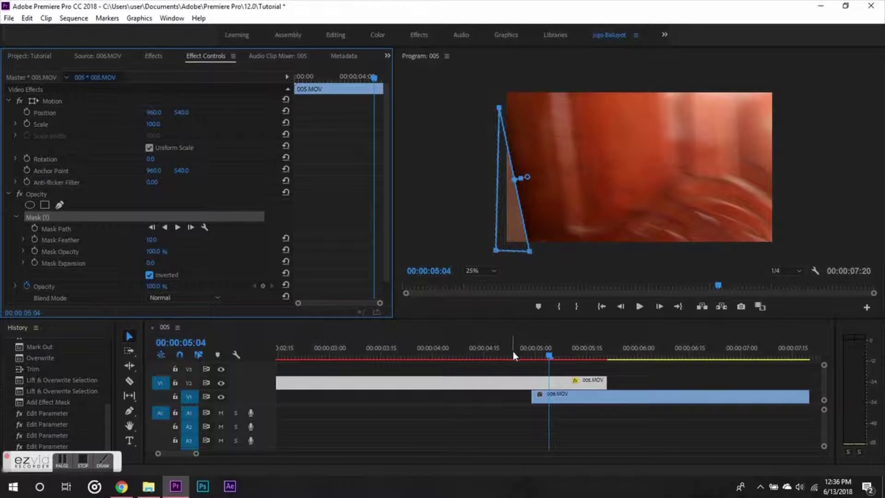
click(196, 194)
click(138, 217)
drag(521, 176, 531, 175)
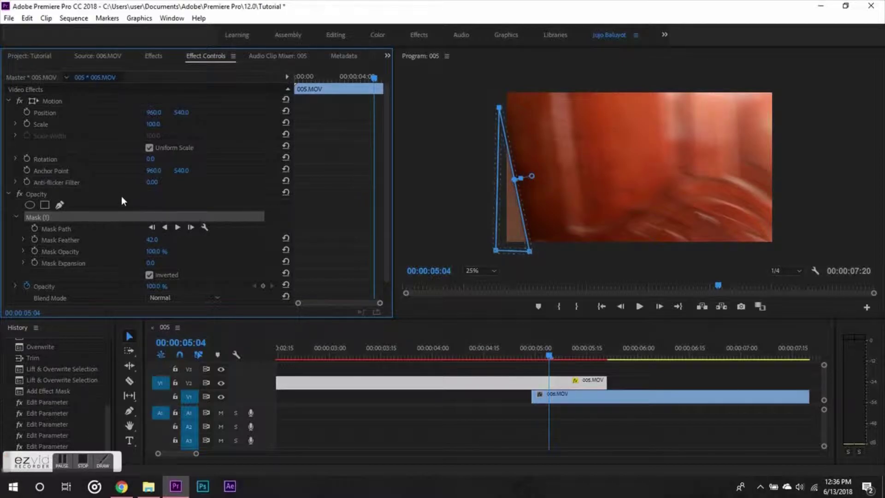
click(121, 194)
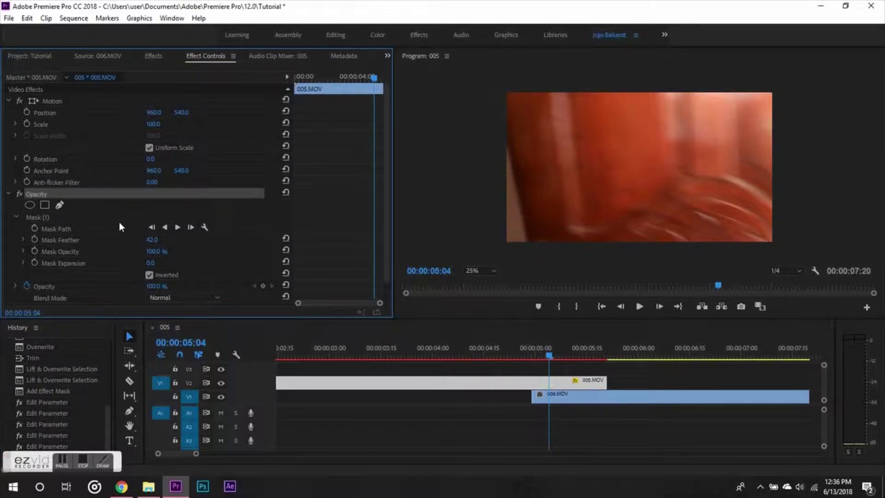
click(133, 242)
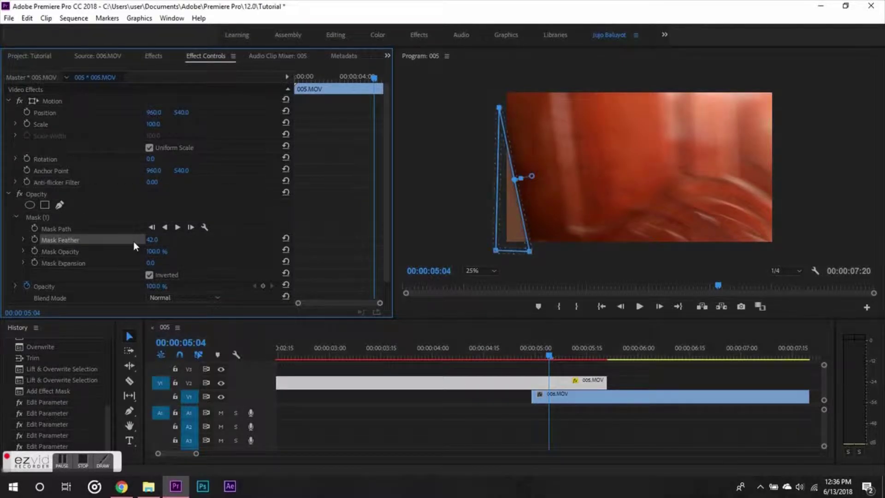
click(160, 238)
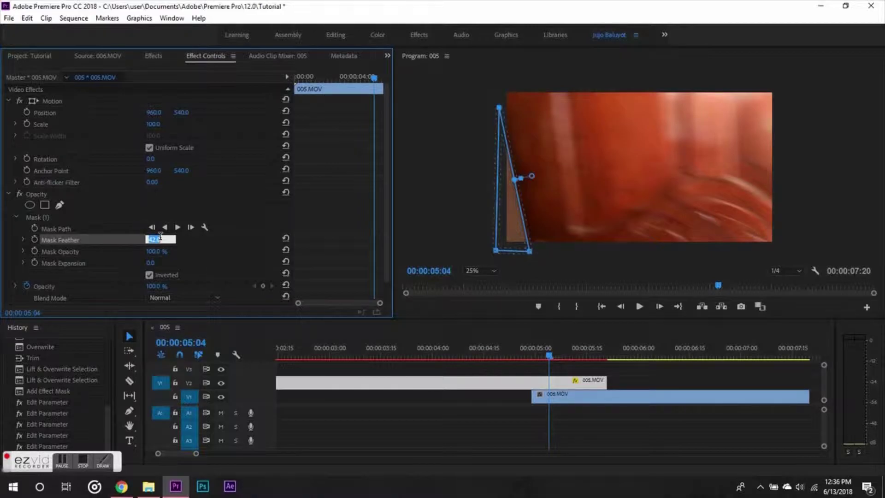
click(137, 217)
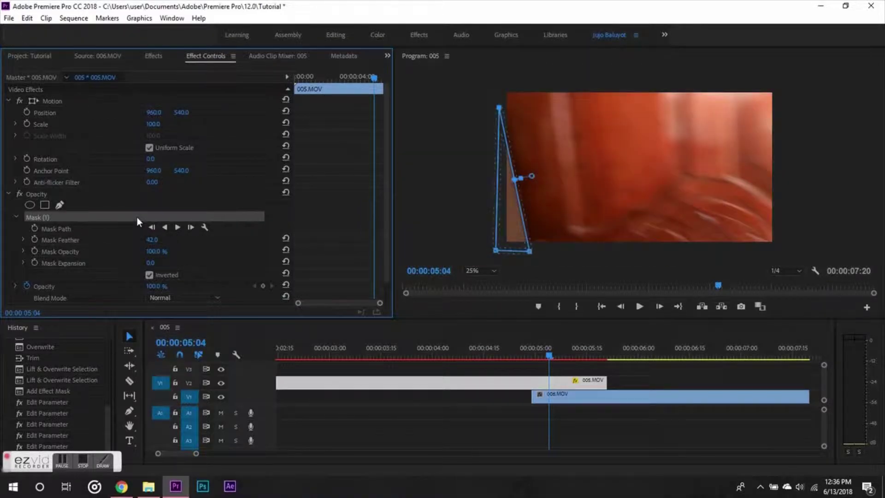
- Keyframe Mask Path, Feather, Opacity and Expansion at 05:04, then step forward to 05:05
click(35, 228)
click(34, 239)
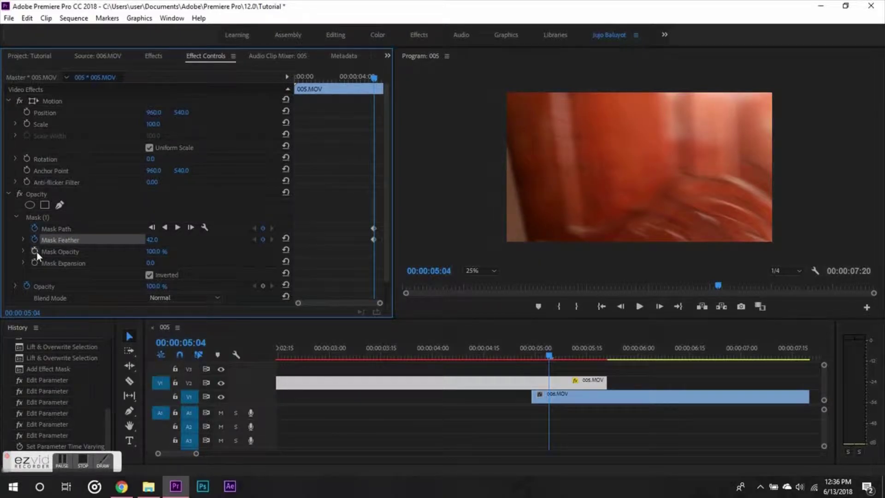
click(36, 252)
click(35, 261)
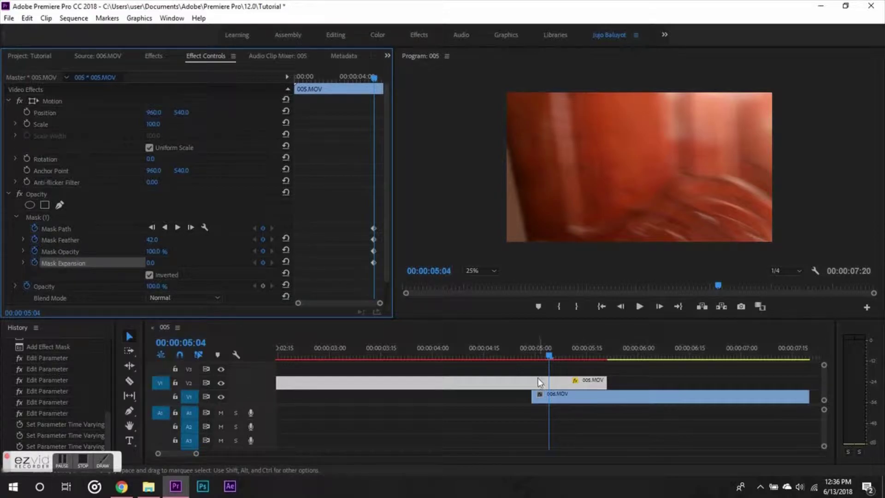
click(572, 382)
key(Right)
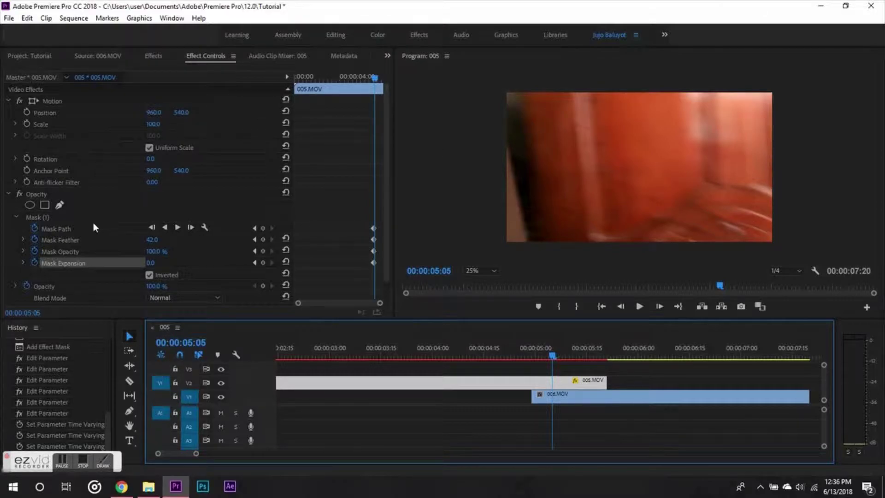
click(52, 217)
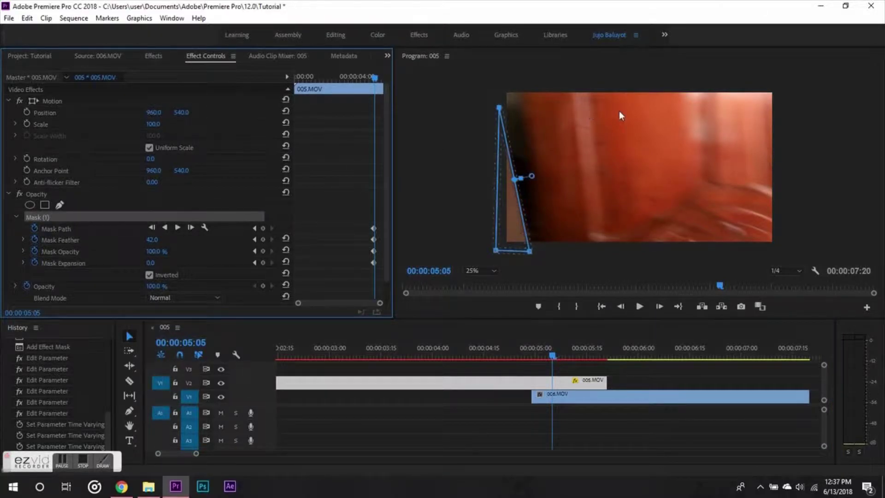
- At 05:05, drag the mask's top and bottom-right points outward into a narrow left-edge strip
mouse_move(499, 108)
mouse_down()
mouse_move(494, 81)
mouse_move(520, 86)
mouse_up()
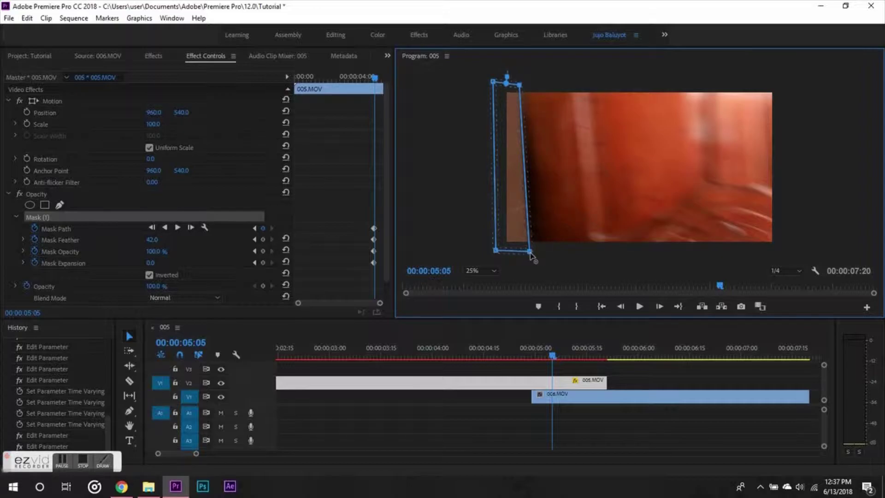
drag(530, 251, 537, 253)
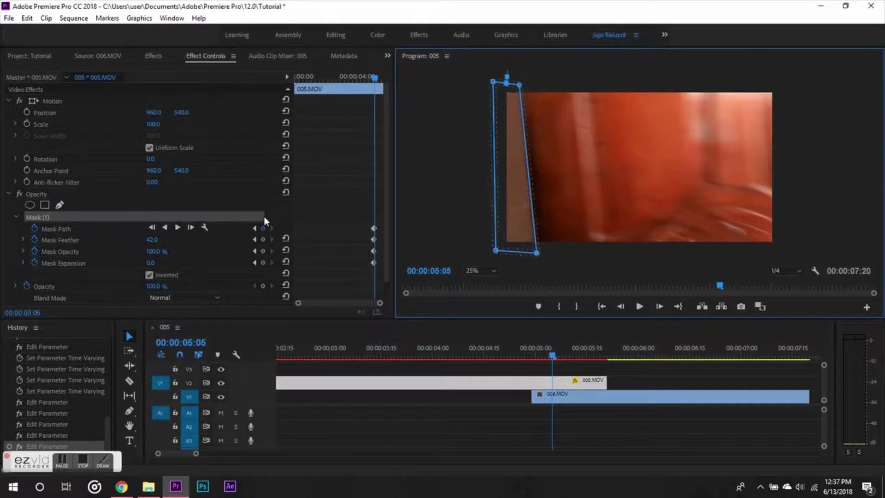
click(248, 205)
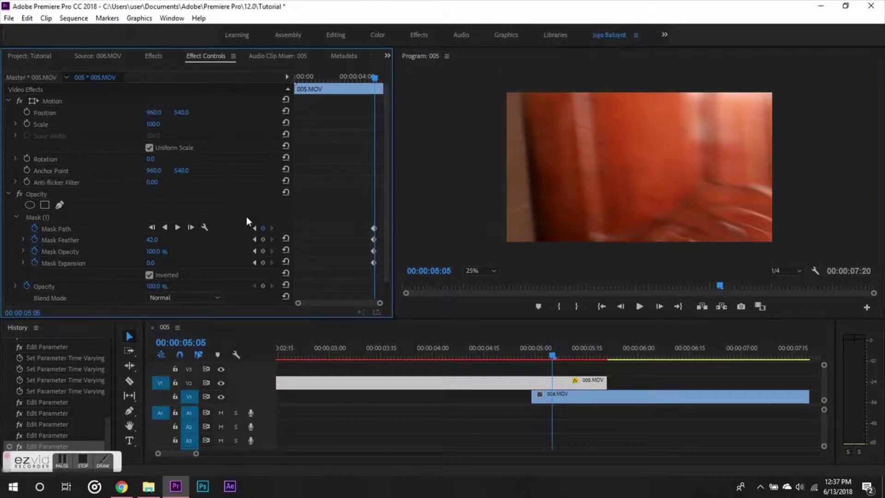
click(246, 216)
click(538, 254)
drag(537, 254, 540, 253)
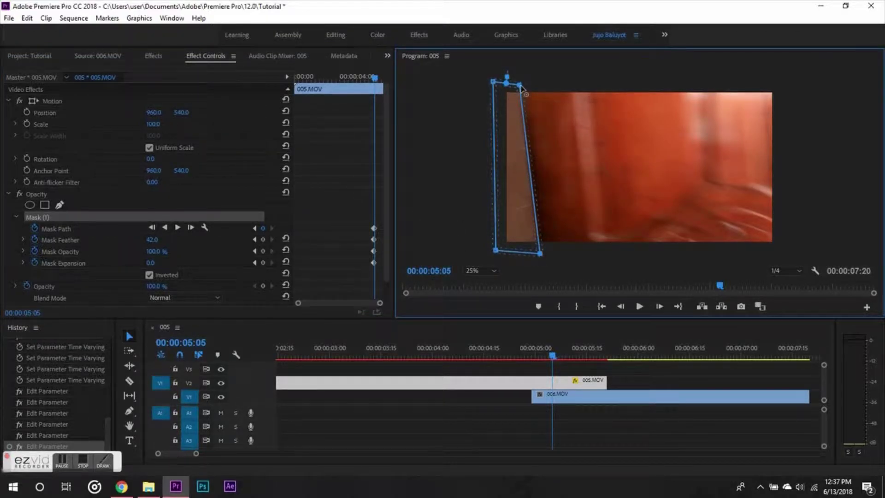
drag(520, 85, 521, 86)
- Fine-tune the mask's top-right and bottom-right corners, checking the edge with the outline hidden
click(177, 204)
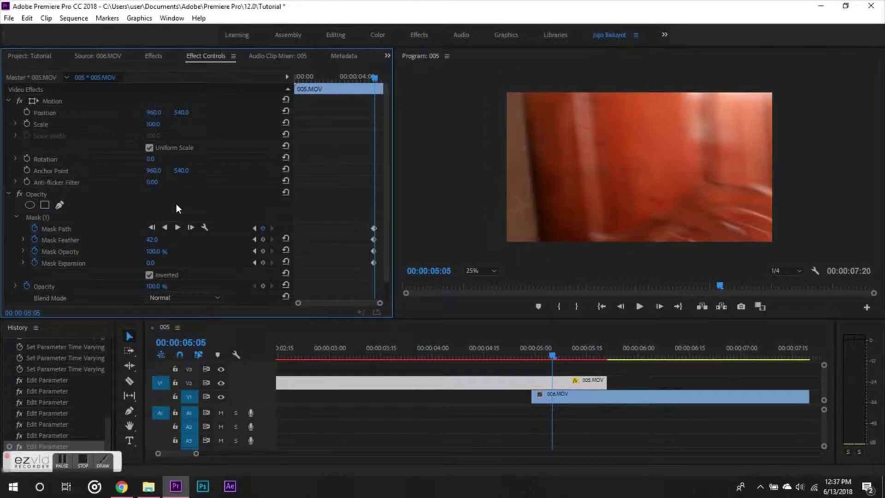
click(161, 219)
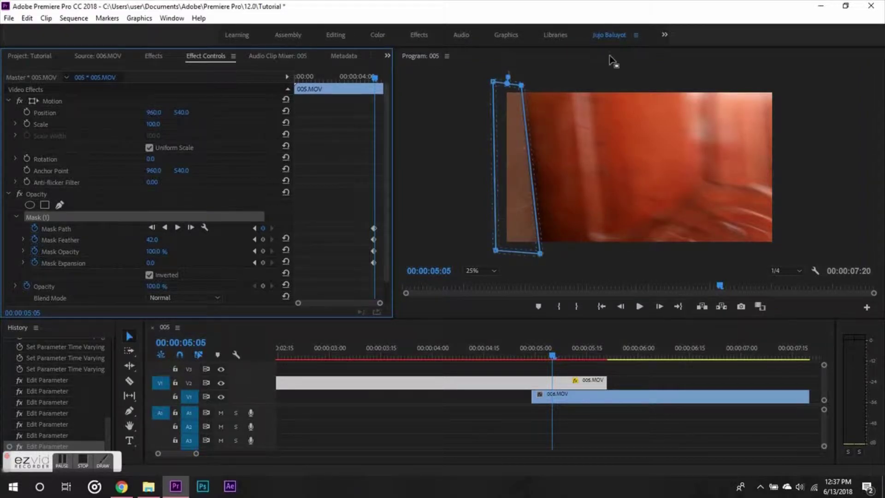
click(523, 86)
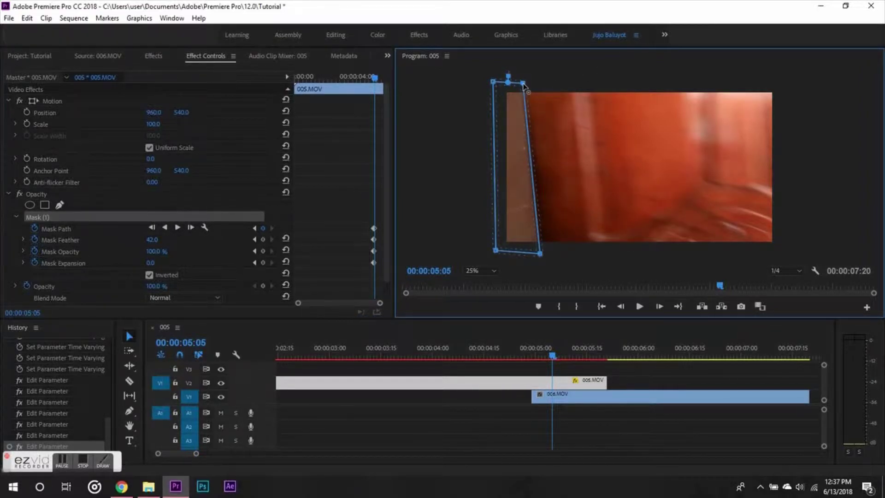
drag(524, 86, 525, 83)
drag(542, 254, 545, 250)
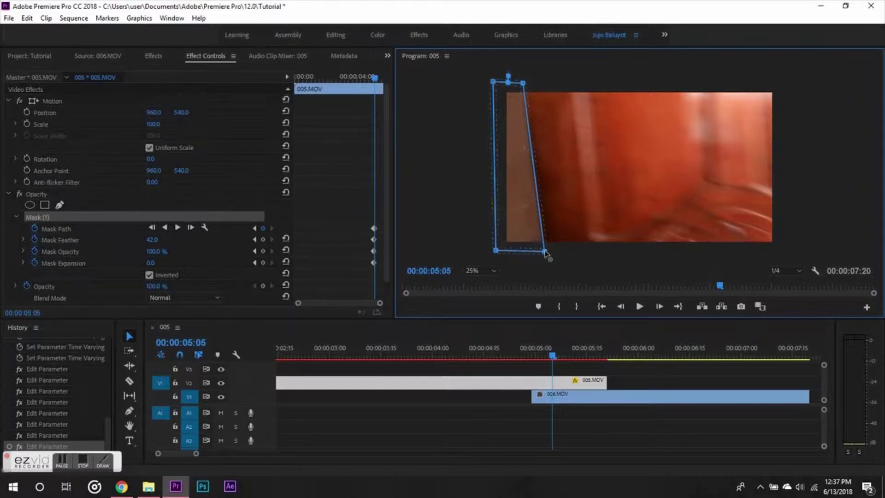
click(563, 386)
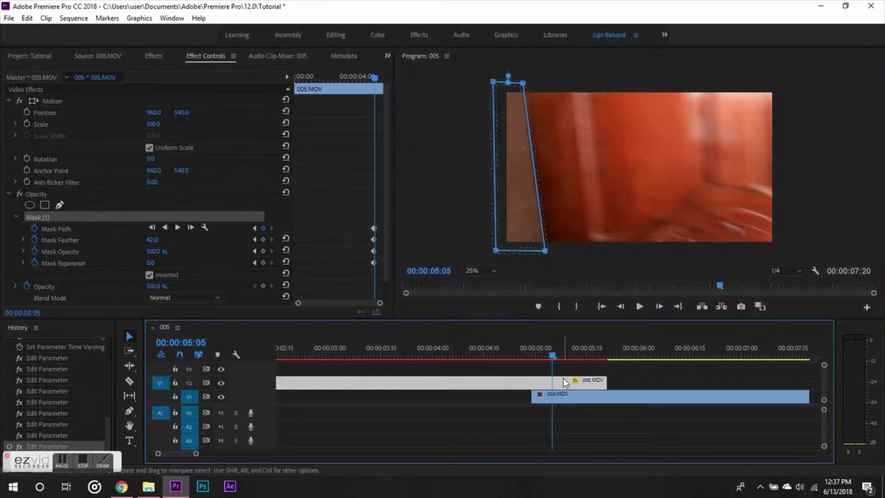
- At 05:06, straighten and widen the mask's right edge by moving its right vertices outward
key(Right)
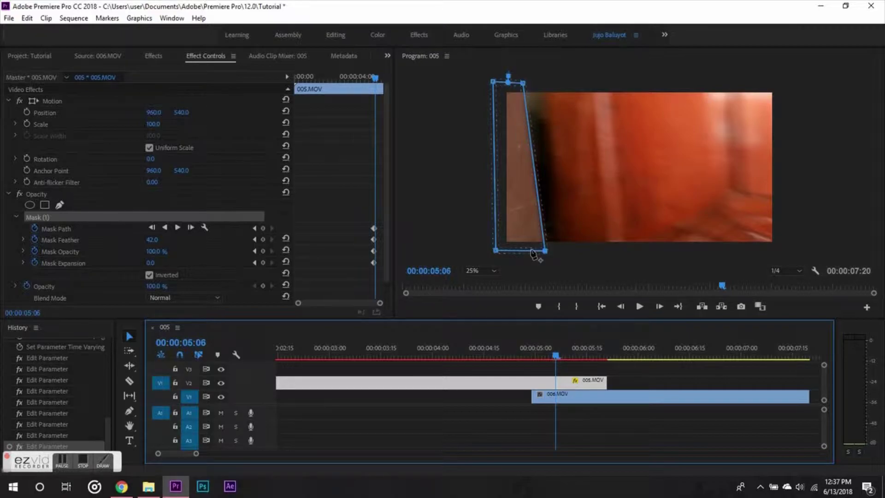
drag(524, 83, 547, 86)
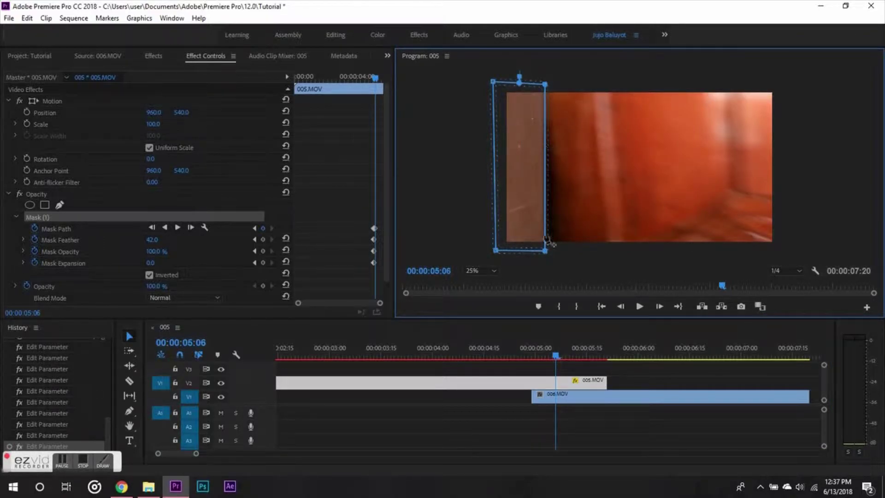
drag(546, 251, 554, 250)
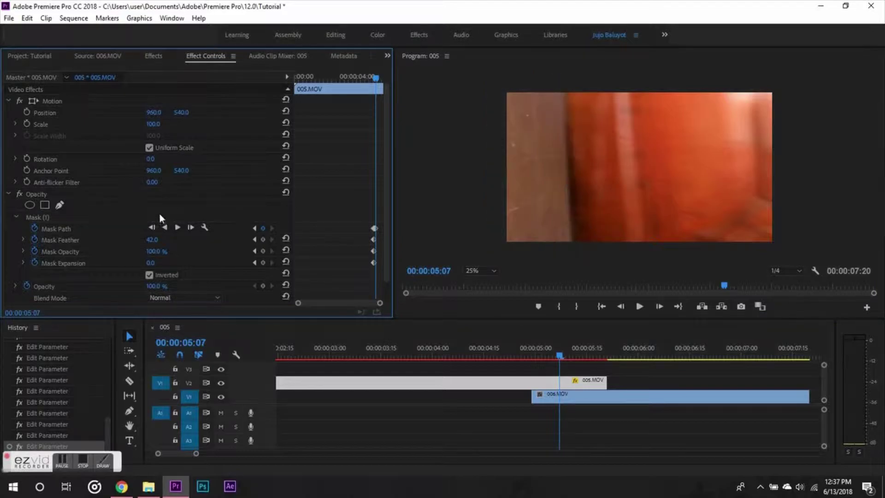
click(86, 217)
- Frame by frame, push the mask's right corners progressively further across the frame
key(Right)
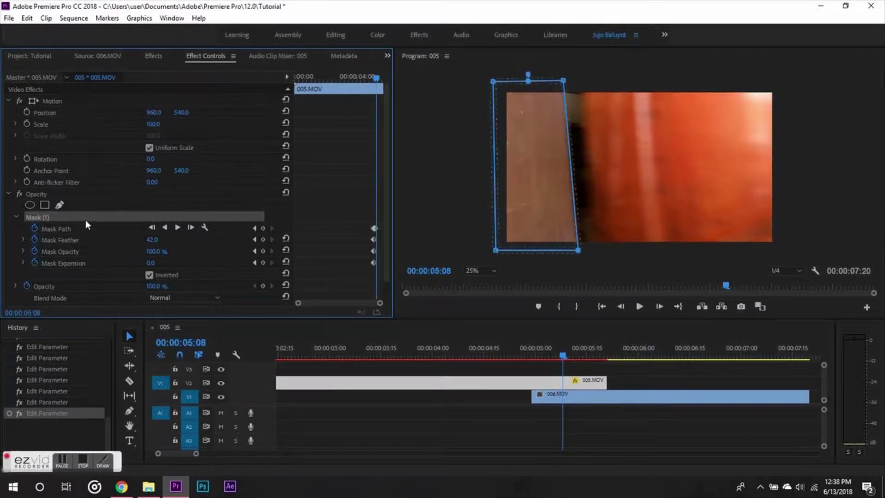
key(Right)
drag(564, 80, 598, 82)
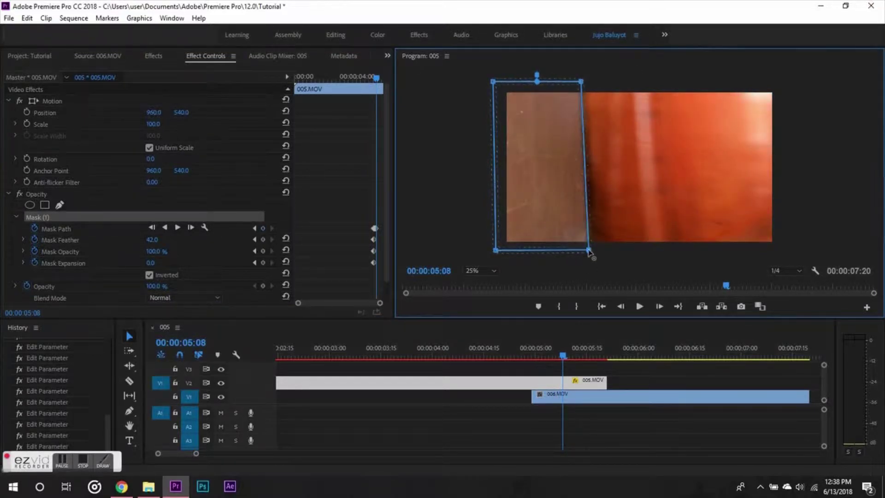
drag(578, 250, 605, 253)
key(Right)
click(124, 217)
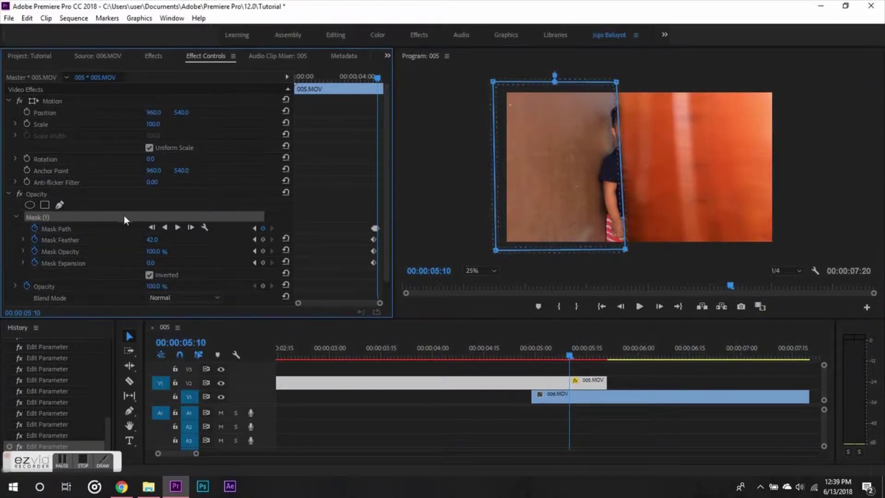
key(Right)
drag(609, 82, 654, 82)
key(Right)
drag(640, 256, 678, 252)
- Keep extending the right edge each frame until the mask covers the whole frame at 05:19
key(Right)
key(Right)
drag(654, 82, 691, 83)
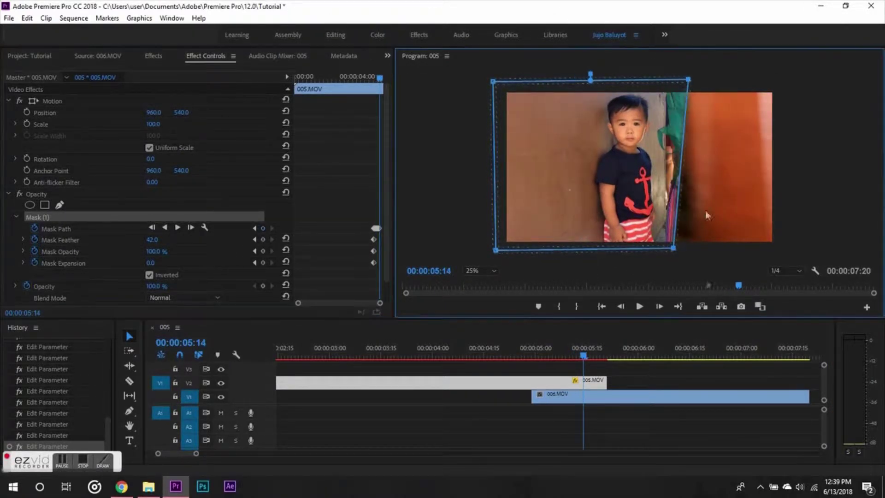
key(Right)
drag(678, 252, 714, 253)
key(Right)
drag(712, 83, 740, 82)
key(Right)
drag(714, 253, 755, 250)
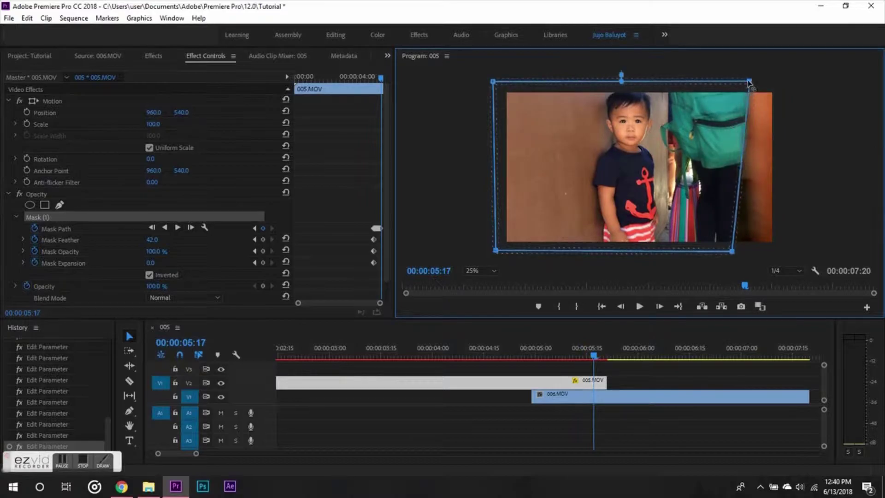
key(Right)
drag(740, 82, 780, 83)
key(Right)
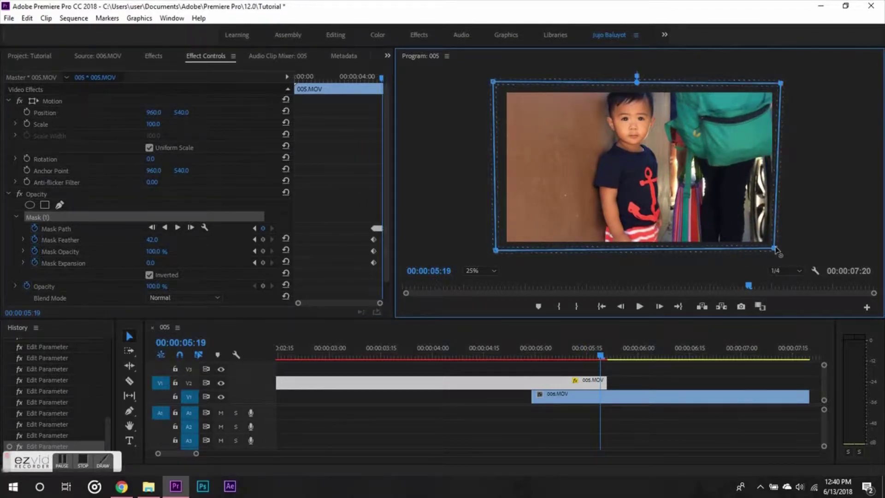
drag(755, 250, 782, 248)
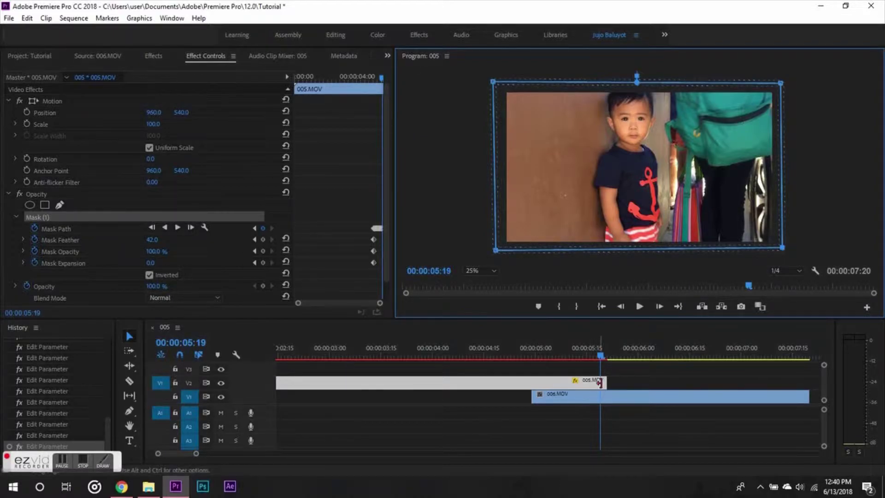
click(599, 356)
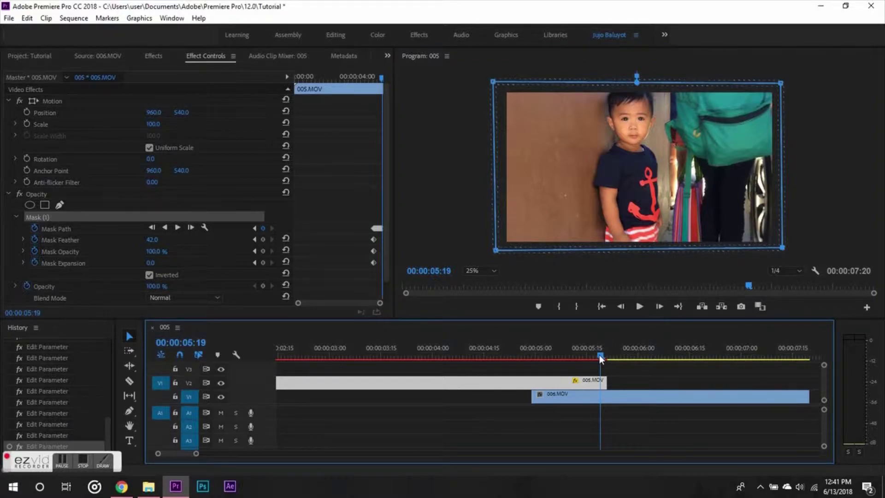
mouse_move(599, 355)
mouse_down()
mouse_move(509, 358)
mouse_move(535, 361)
mouse_up()
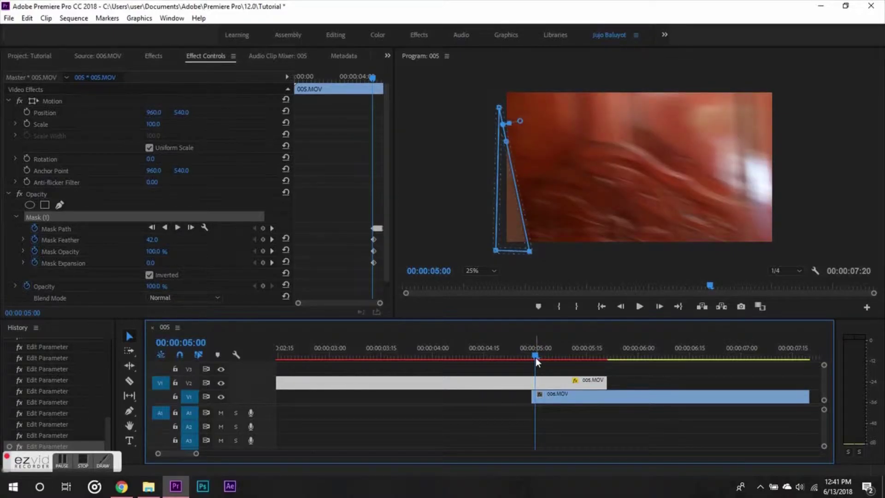
key(Right)
key(Right)
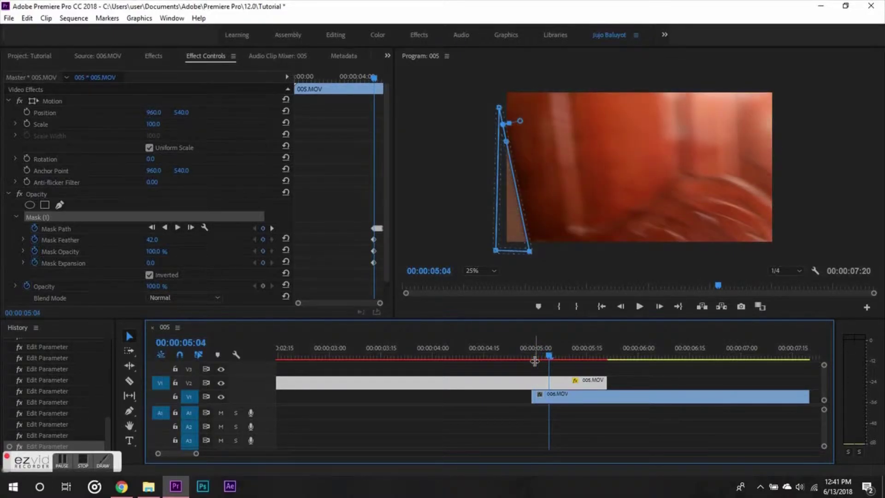
key(Left)
key(Left)
key(Right)
key(Right)
key(Left)
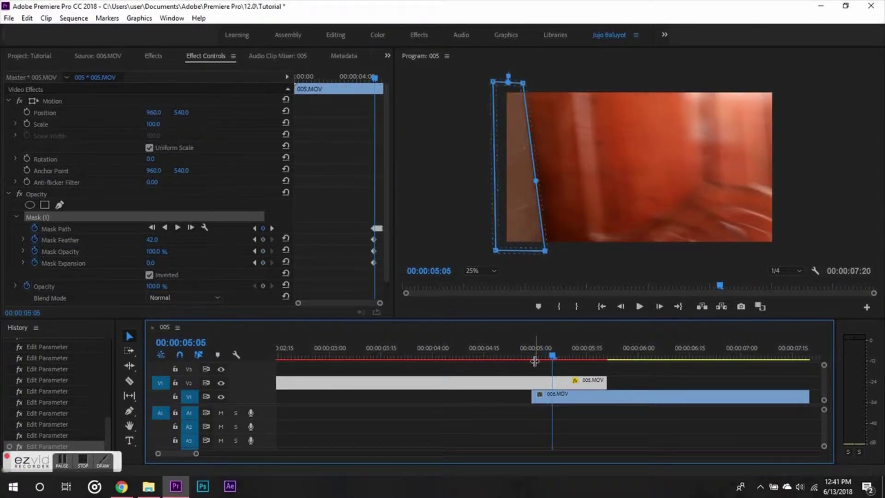
key(Right)
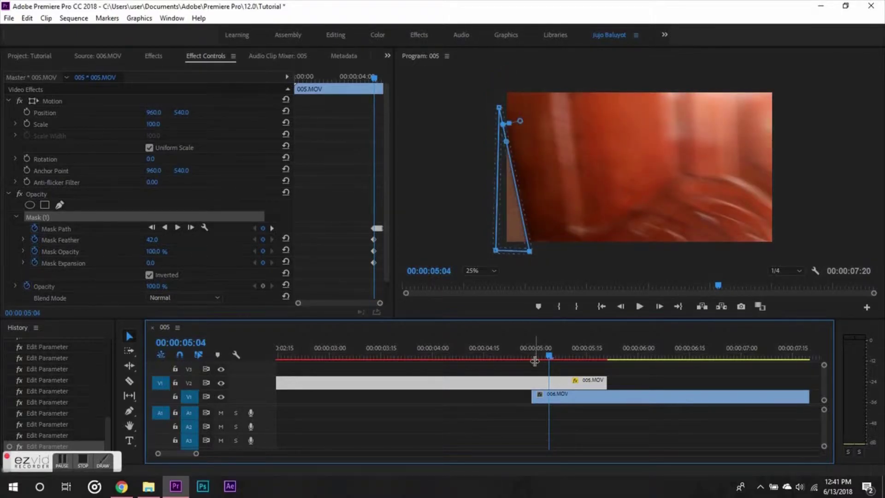
key(Left)
key(Right)
key(Left)
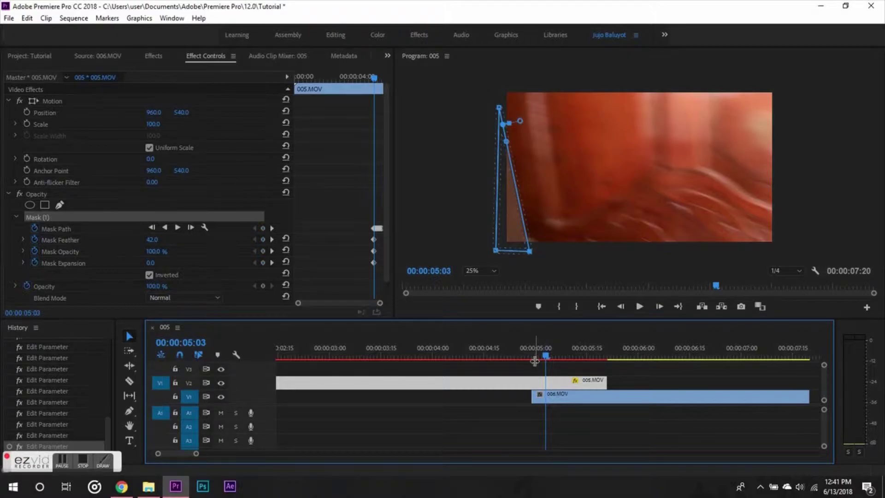